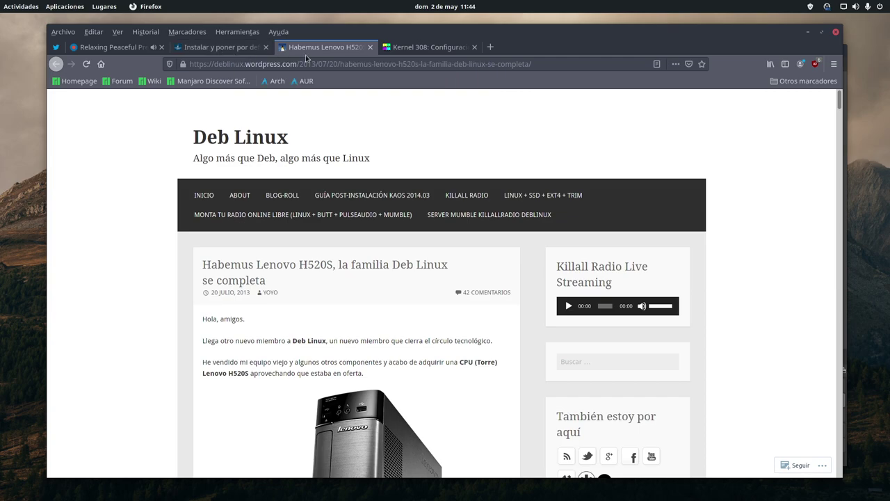
- Minimize the browser and open the Núcleo kernel list in Gestor de configuración de Manjaro
left_click(808, 34)
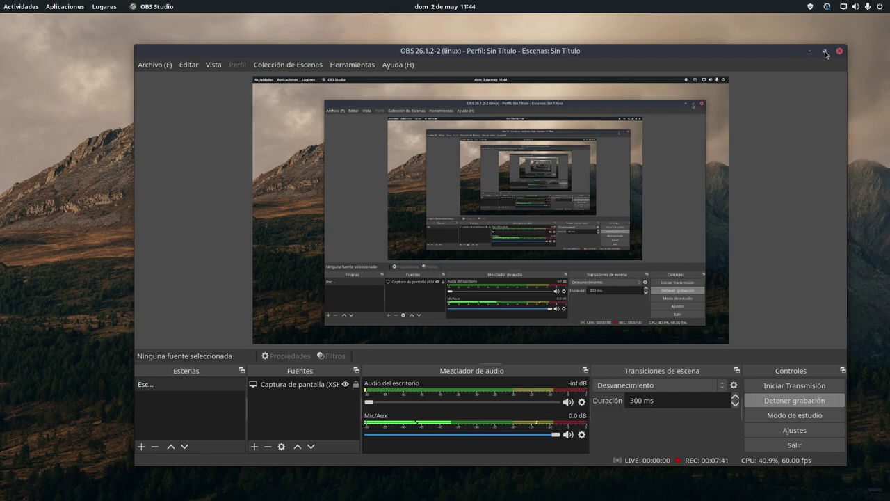
key("super")
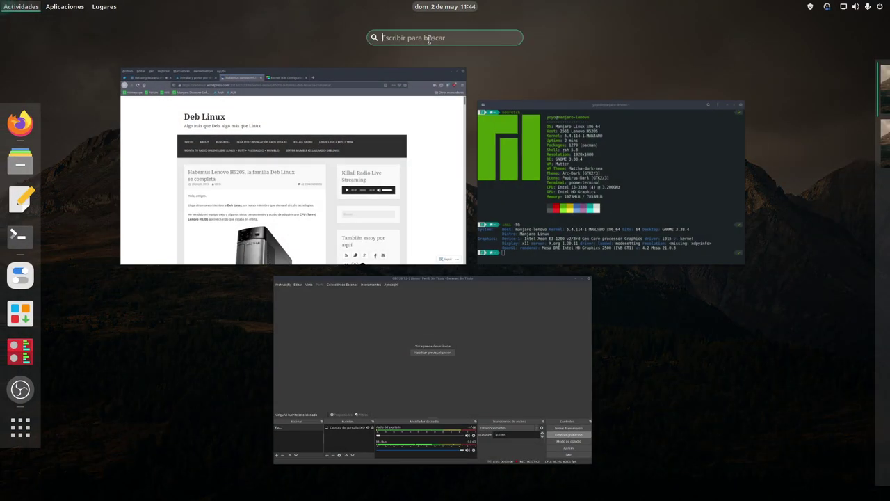
type("m")
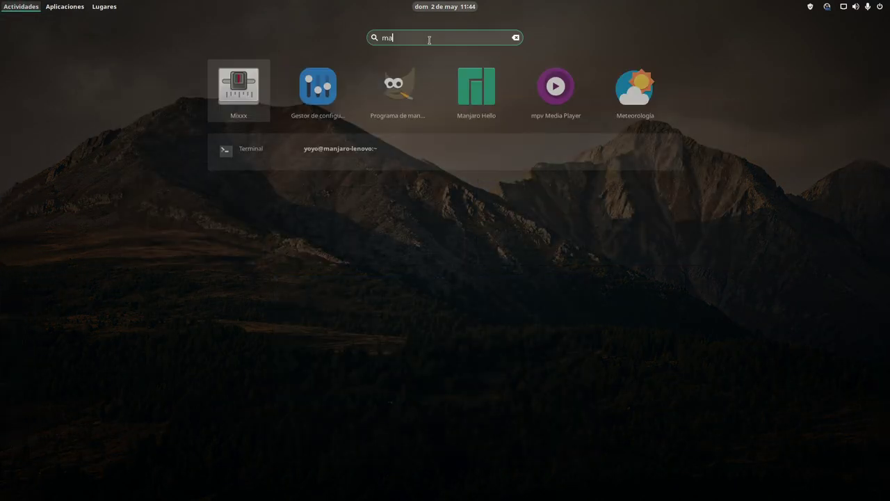
type("a")
left_click(248, 90)
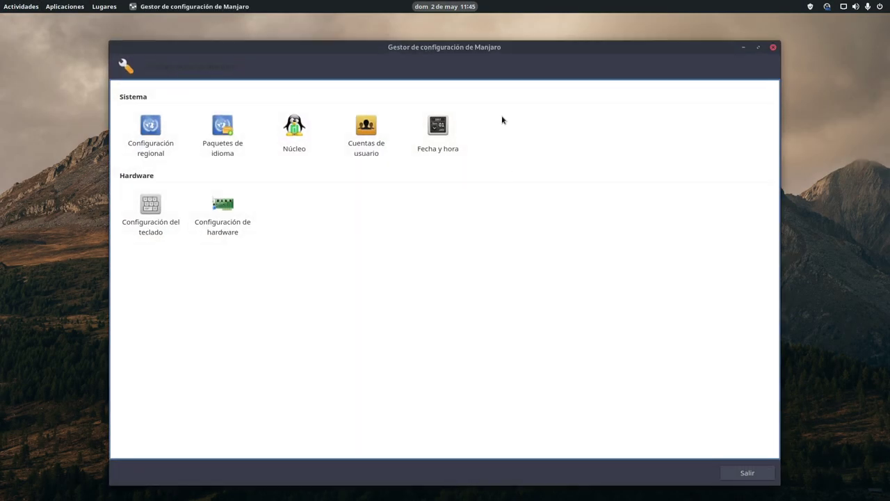
left_click(287, 140)
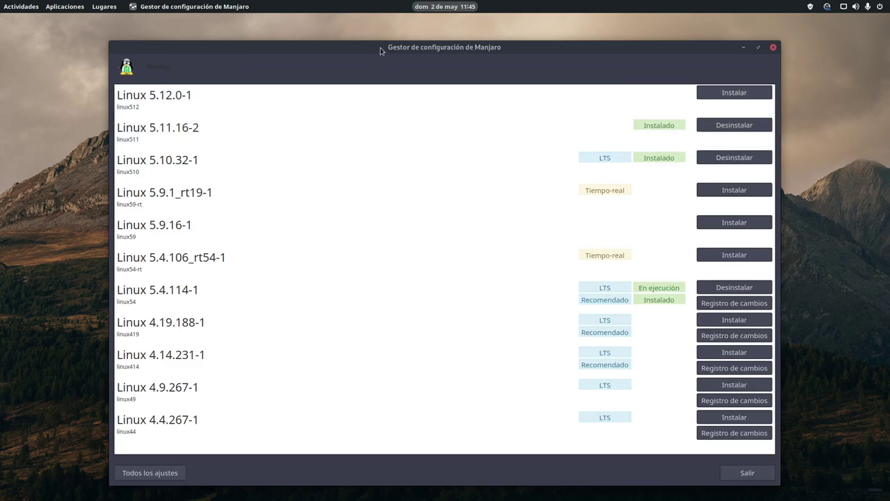
left_click_drag(381, 52, 388, 40)
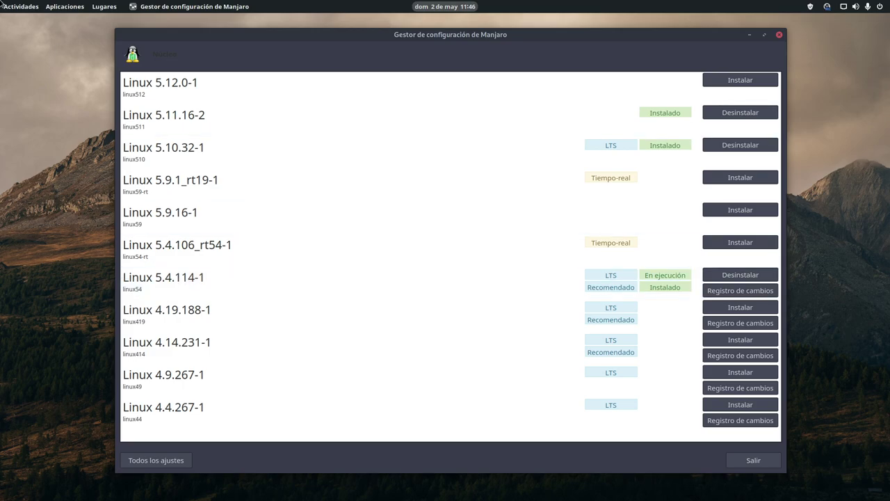
- Switch to the terminal, enlarge its window to review the neofetch and inxi -SG output, and minimize it
mouse_move(1, 1)
left_click(566, 201)
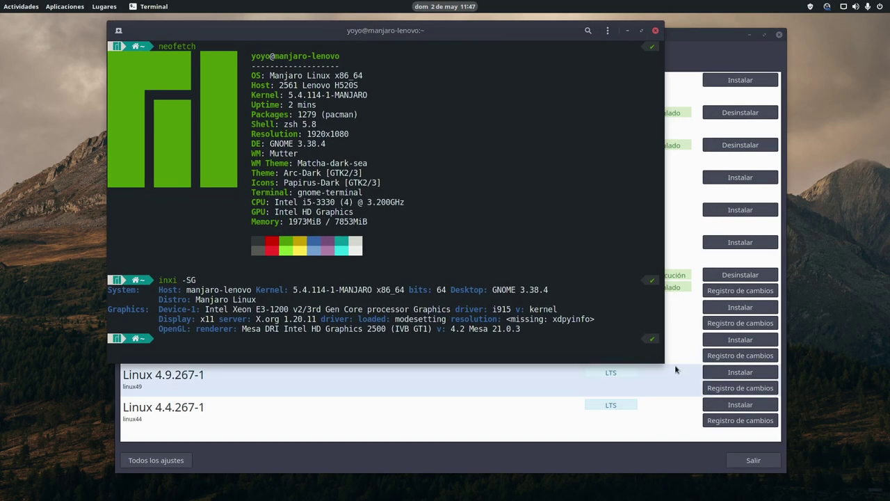
left_click_drag(664, 363, 840, 430)
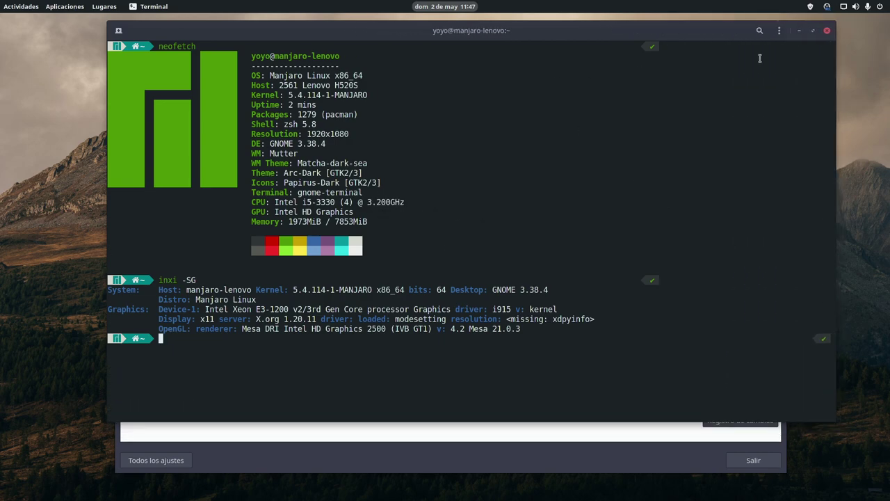
left_click(803, 31)
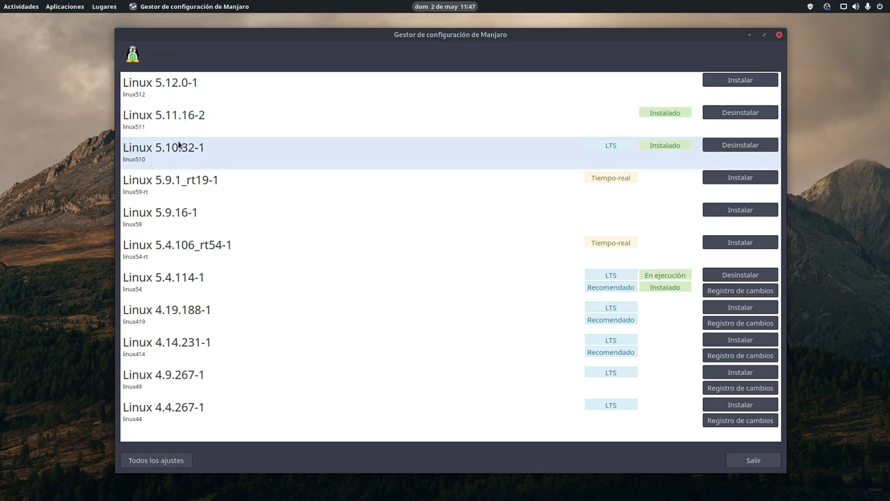
- Open Añadir/Quitar software maximized and search in turn for the linux510, linux511 and linux54 kernel packages
key("super")
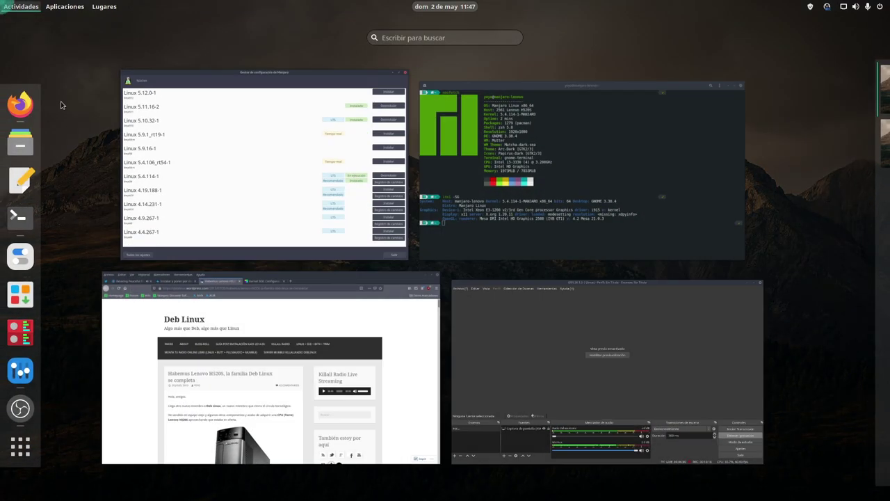
left_click(20, 294)
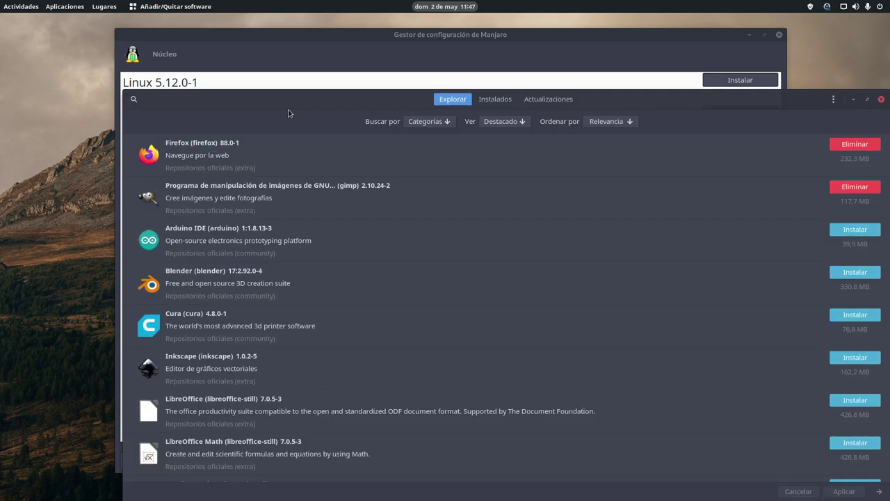
left_click(866, 99)
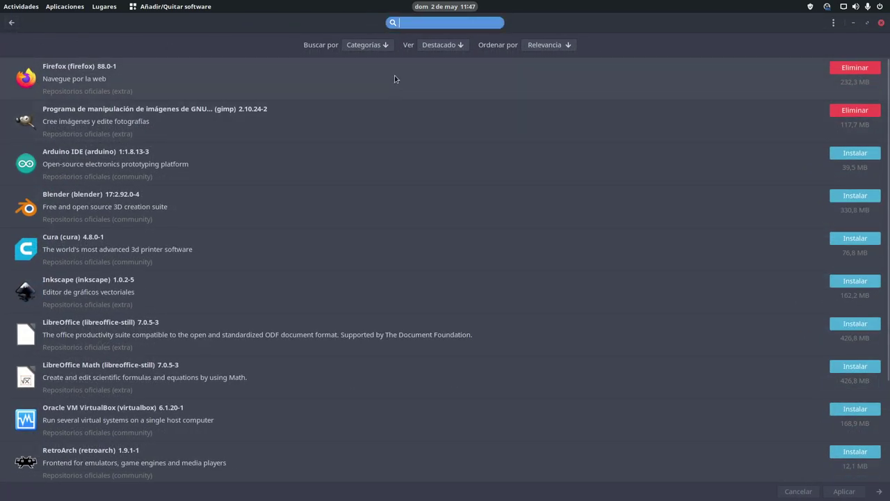
type("linu")
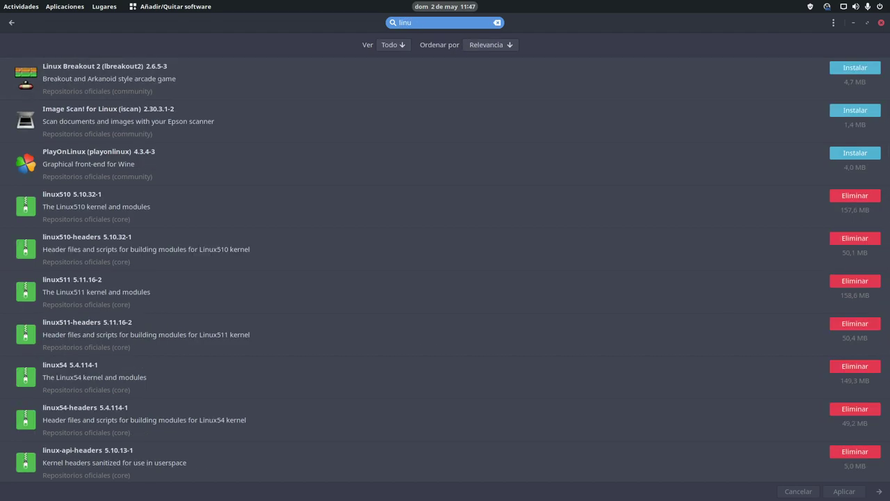
type("x510")
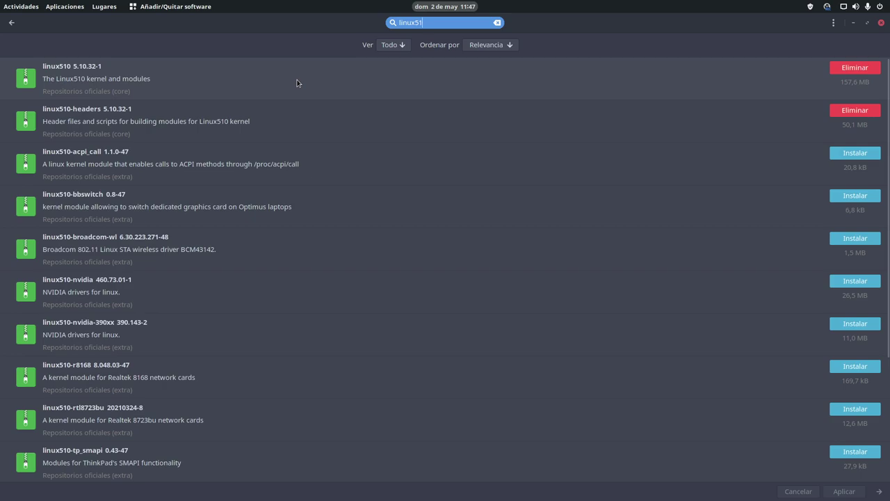
type("1")
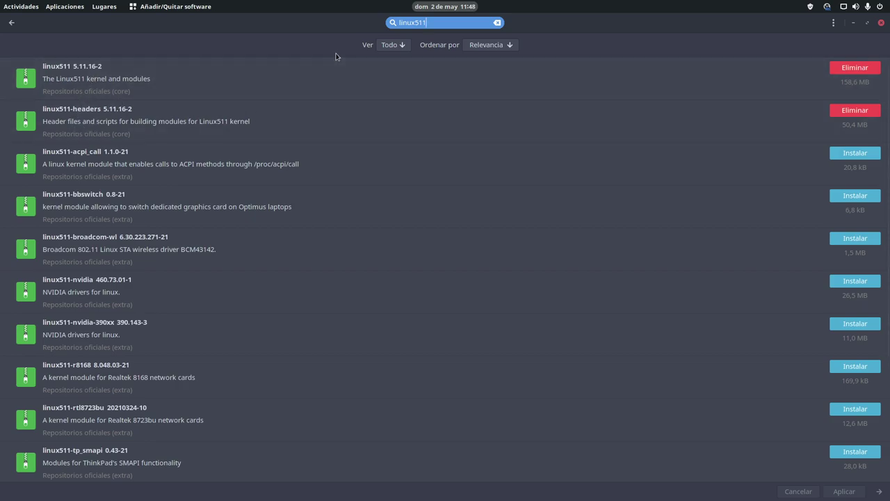
type("4")
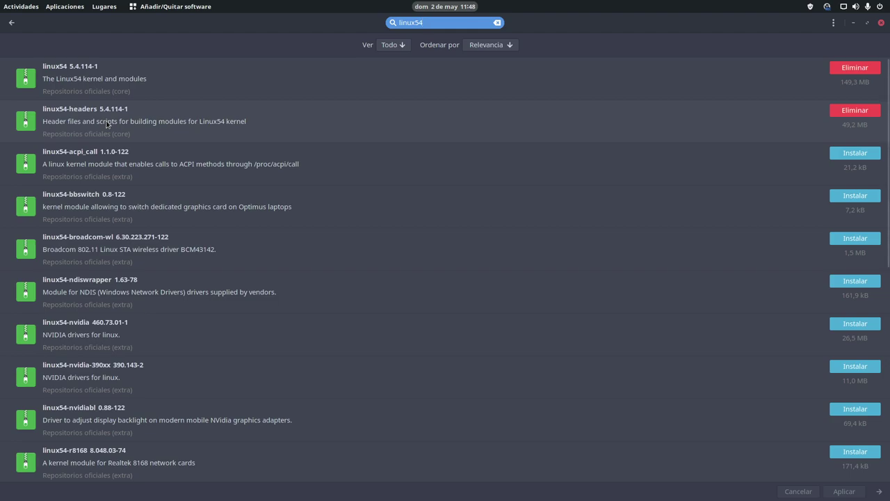
- Check the linux54 packages against the kernel list in Gestor de configuración de Manjaro, and close Añadir/Quitar software
key("super")
left_click(472, 178)
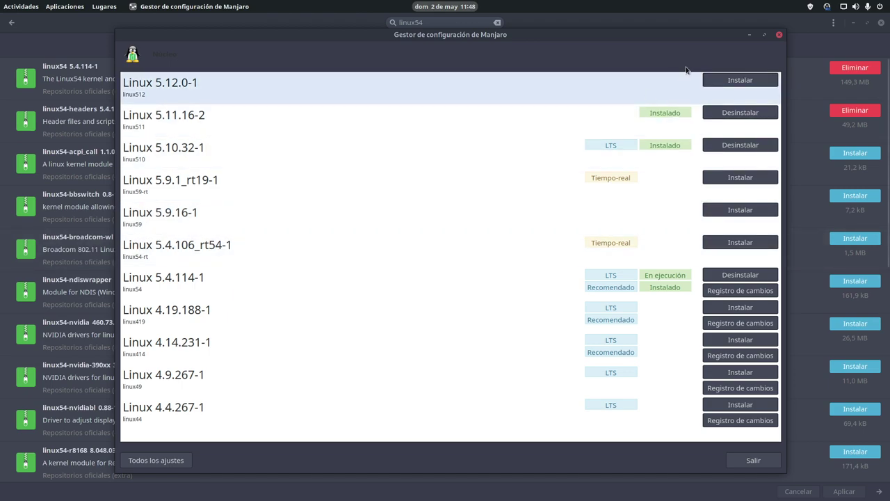
left_click(809, 25)
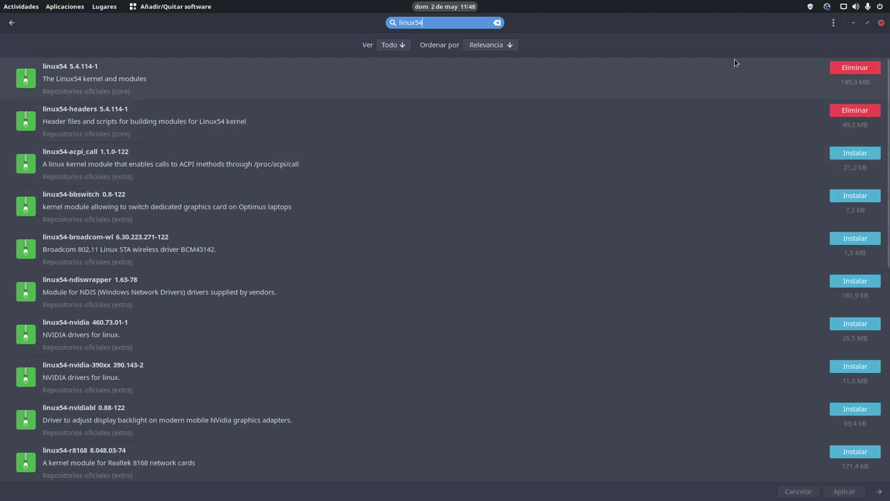
left_click(880, 22)
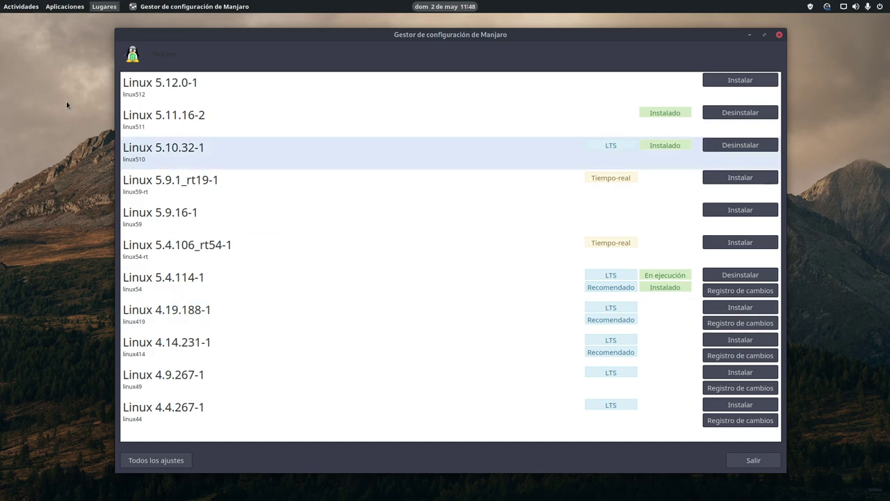
- Examine the kernel list in Gestor de configuración de Manjaro alongside the system information in the terminal, switching between both windows
left_click(38, 7)
left_click(228, 125)
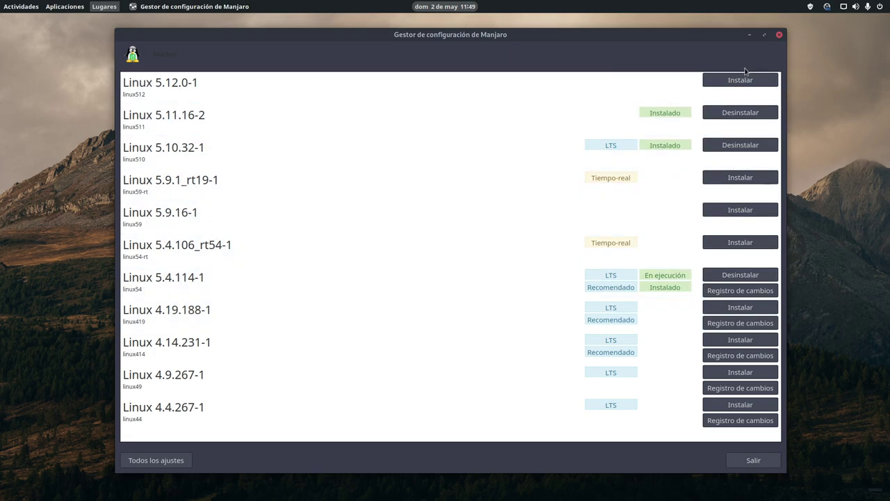
left_click(748, 34)
key("super")
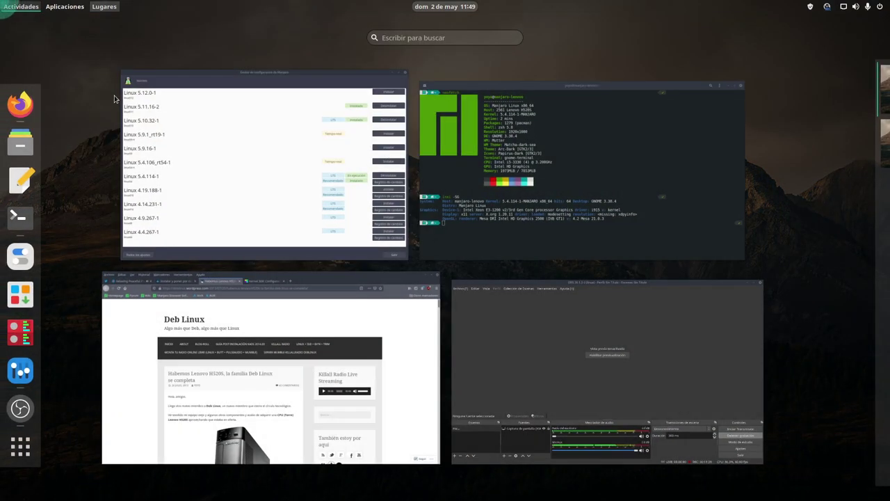
left_click(453, 234)
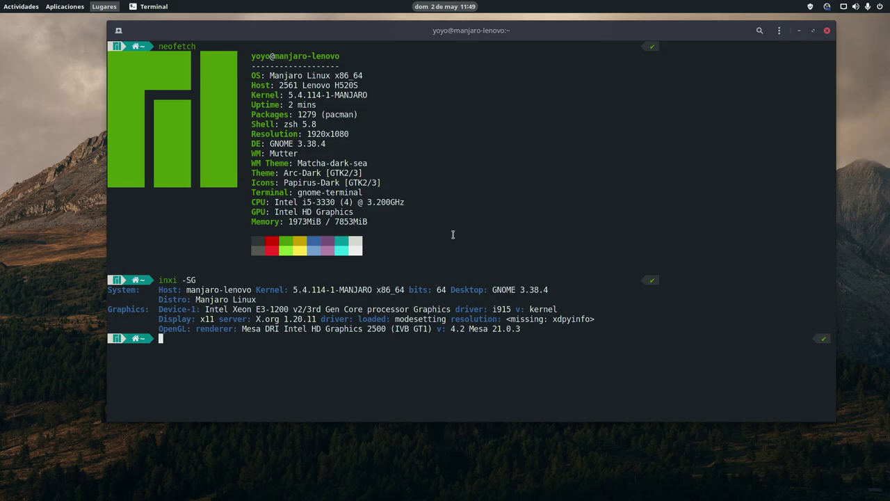
key("super")
left_click(217, 156)
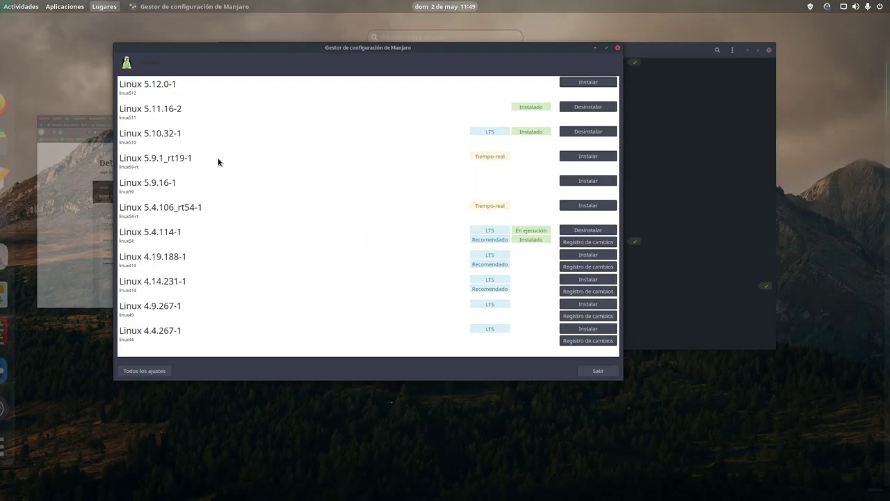
key("super")
left_click(561, 163)
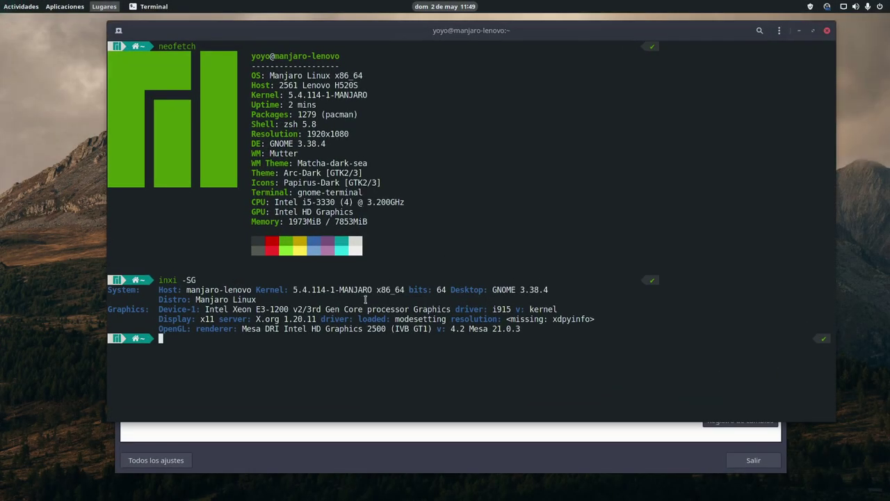
mouse_move(1, 1)
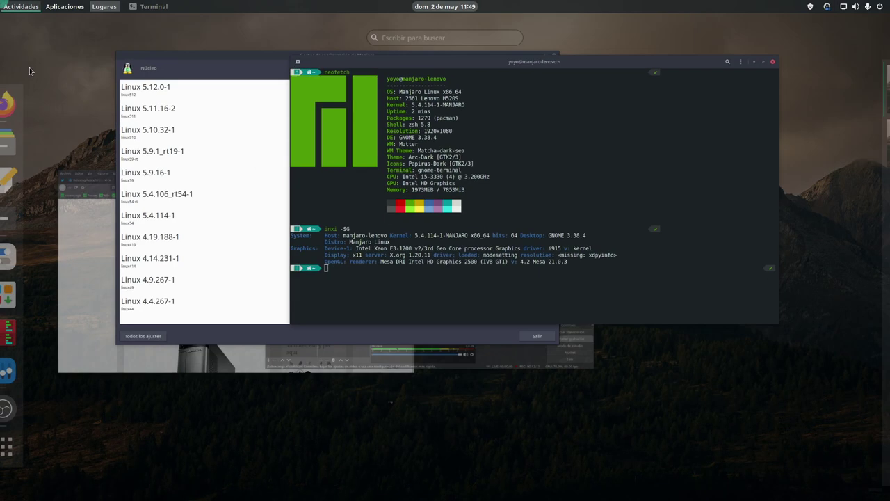
left_click(226, 198)
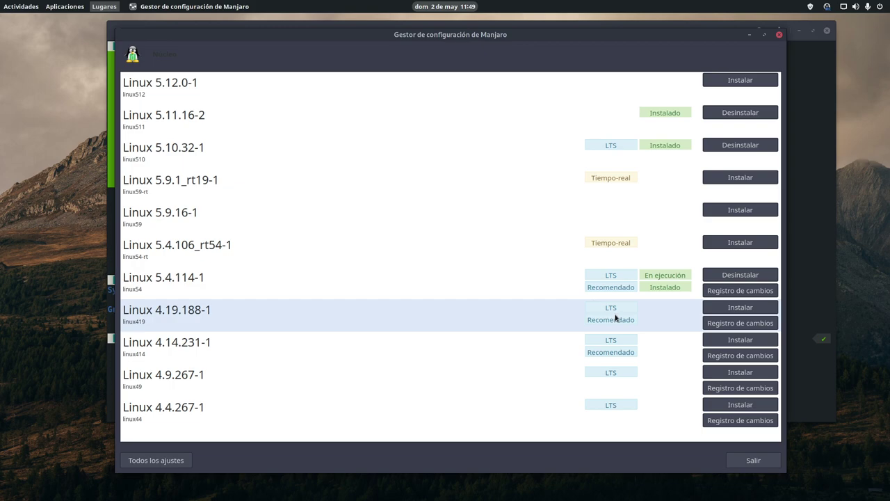
- Enter the command "sudo pacman -S linux419 linux419-headers" in the terminal, checking the package name against the kernel list
key("super")
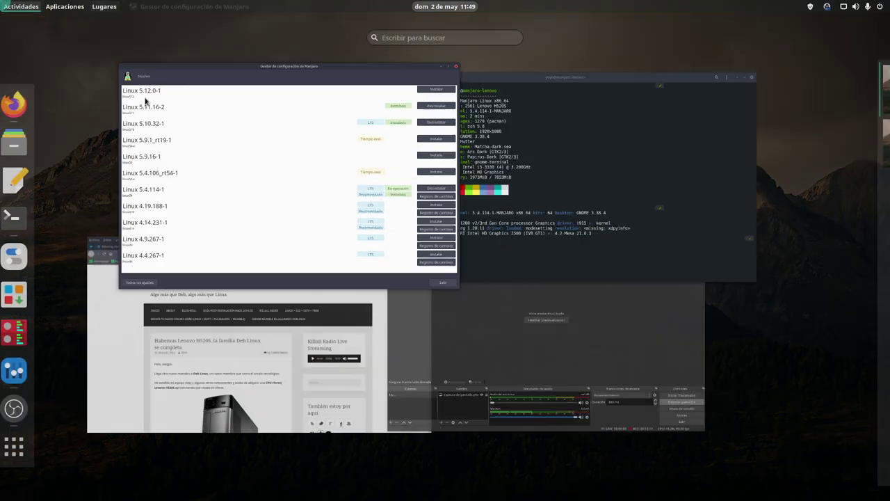
left_click(484, 179)
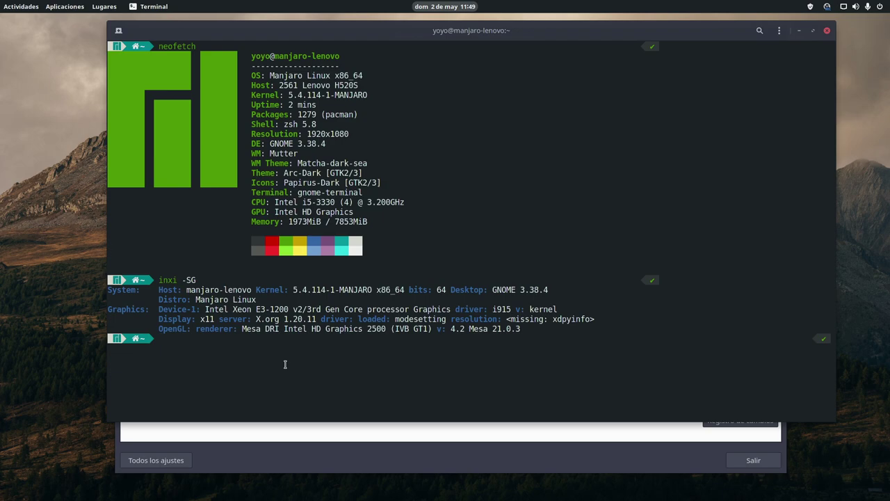
type("sudo pacm")
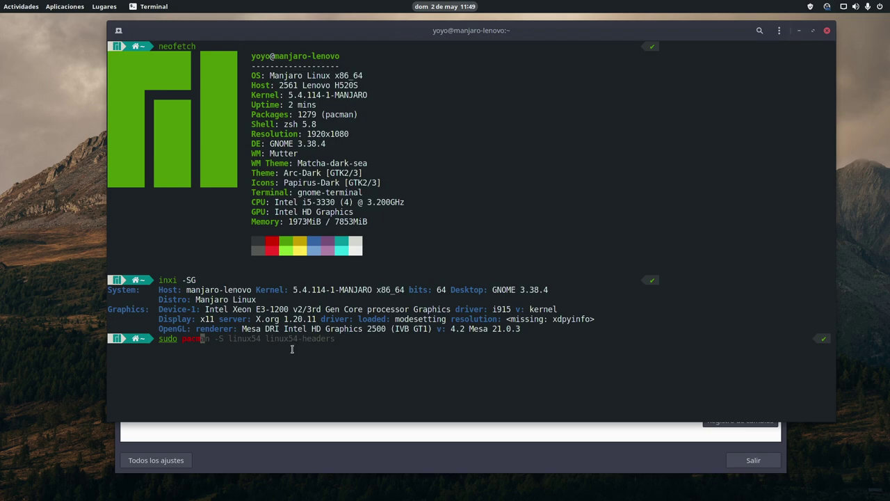
type("an -S linux")
key("super")
left_click(180, 159)
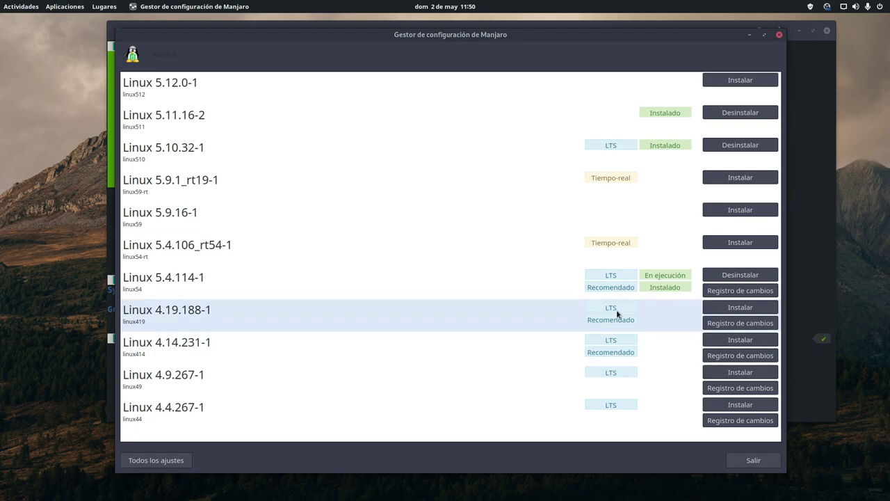
left_click(750, 36)
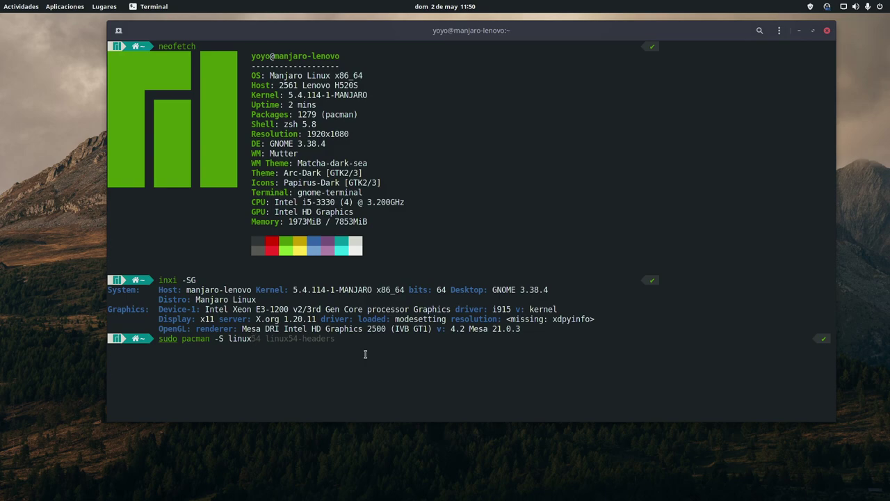
type("419 linux419-headers")
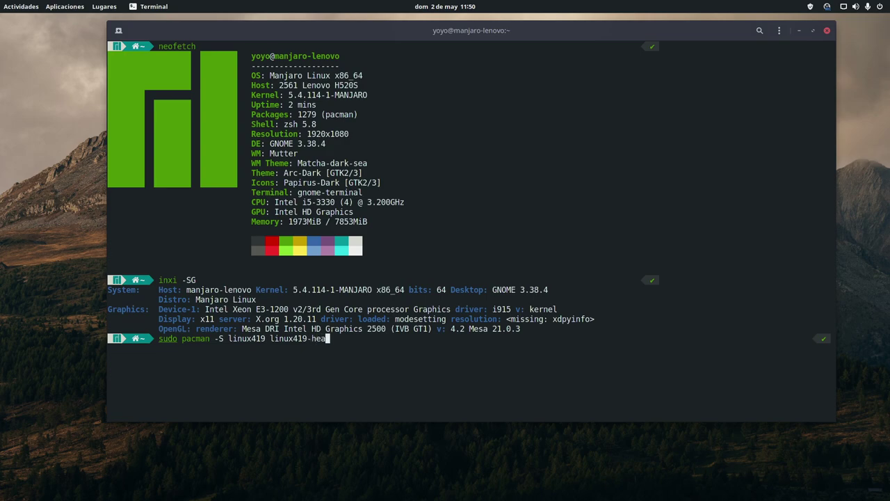